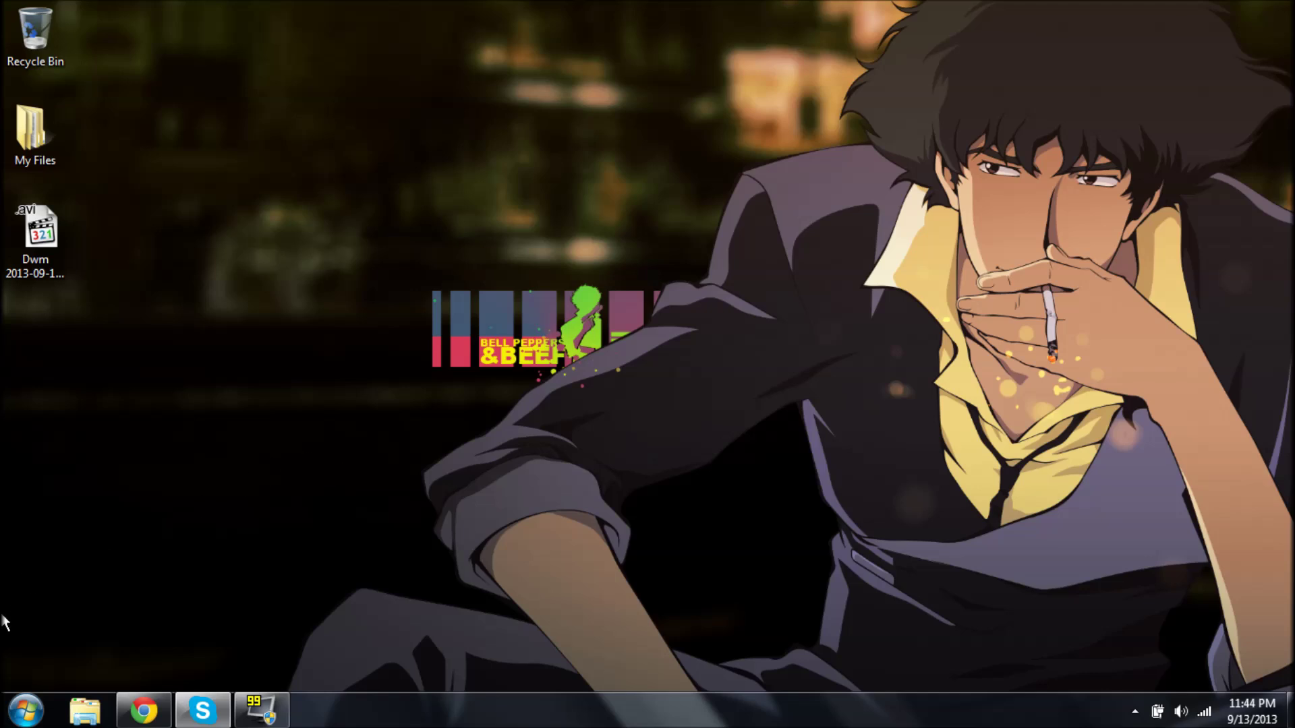
Step: Open Goomba Front and compile the loaded list of Game Boy games into goomba.gba
{"action": "left_click", "coordinate": [26, 709]}
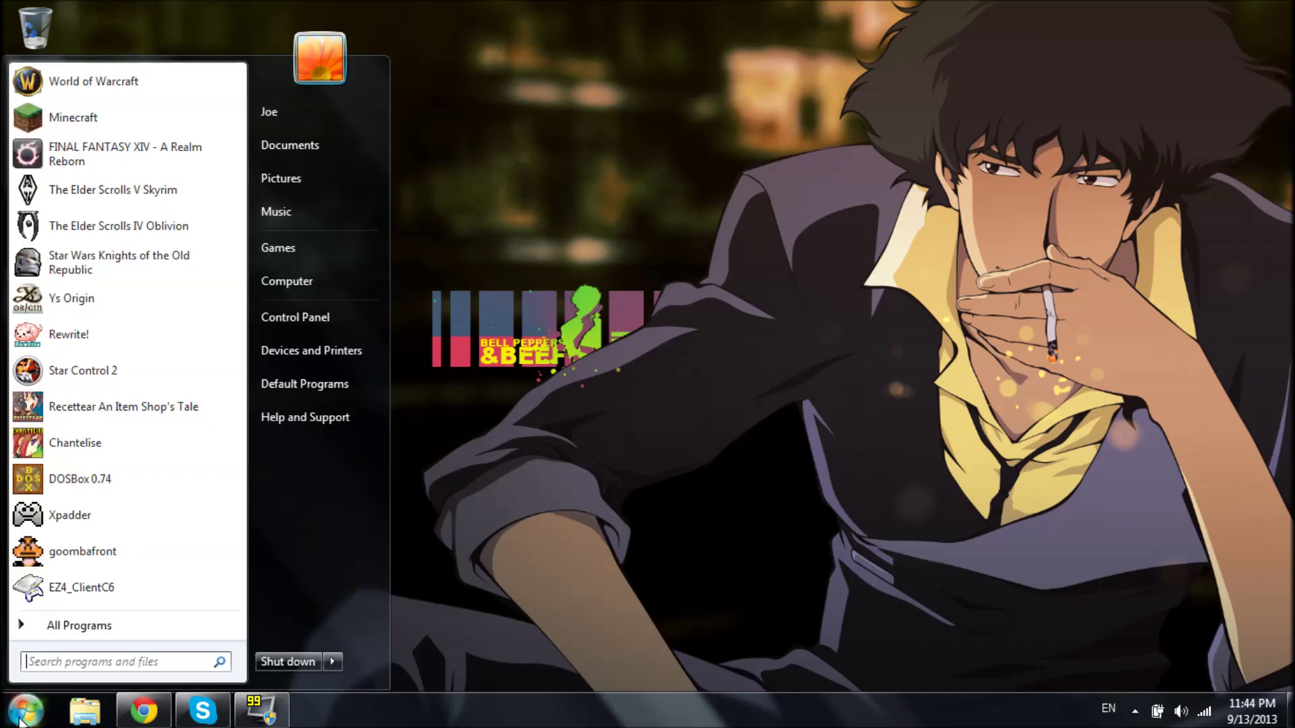
{"action": "left_click", "coordinate": [70, 554]}
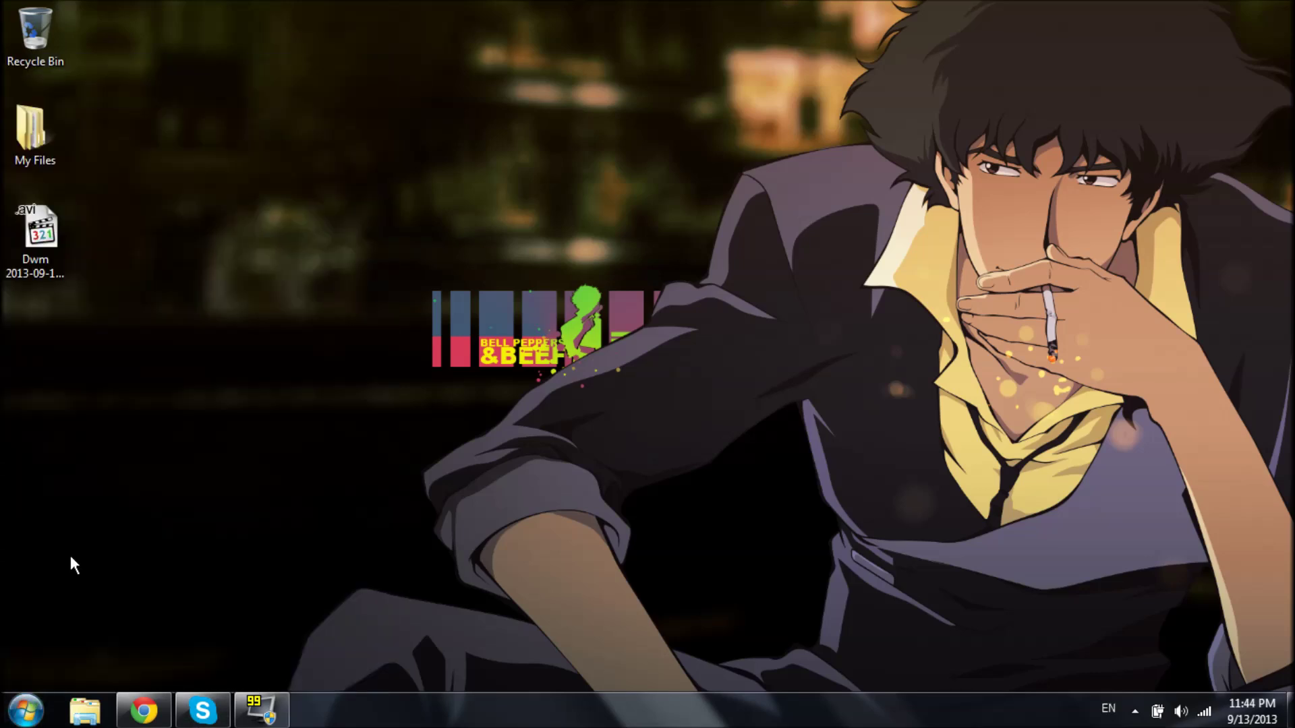
{"action": "left_click_drag", "start_coordinate": [325, 147], "coordinate": [190, 9]}
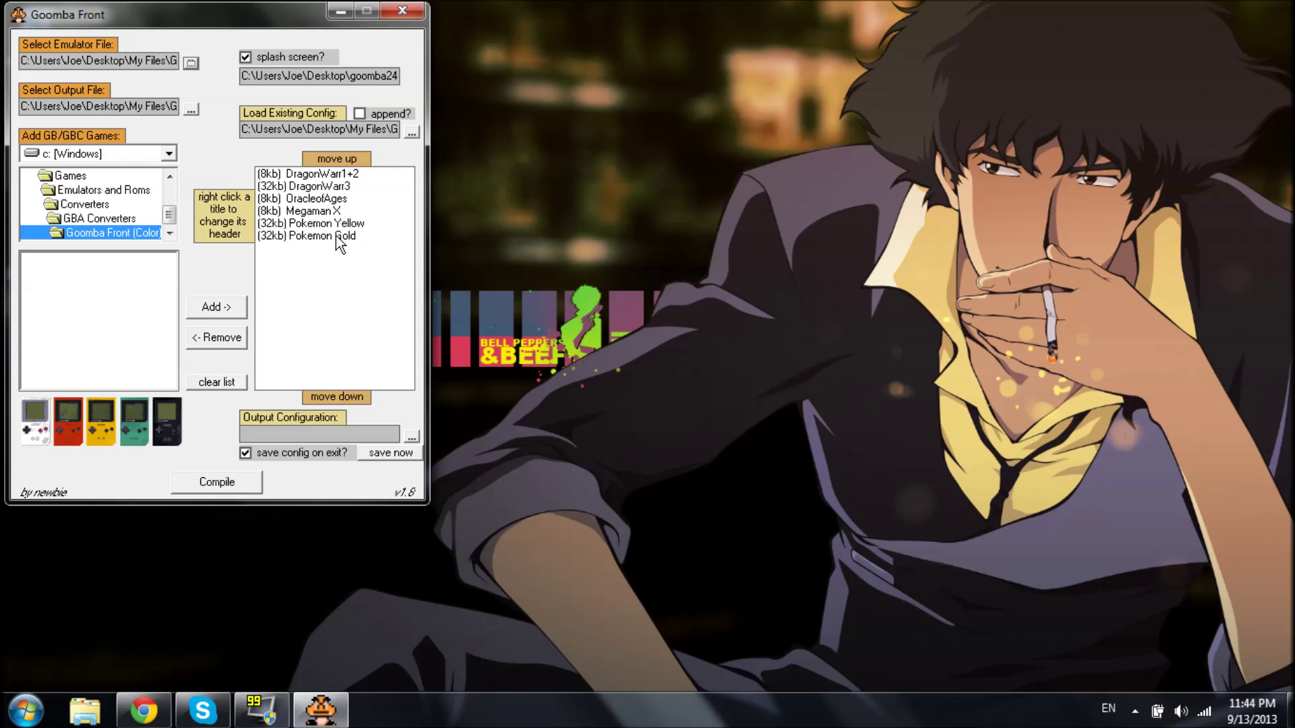
{"action": "left_click_drag", "start_coordinate": [310, 10], "coordinate": [692, 2]}
{"action": "left_click", "coordinate": [608, 480]}
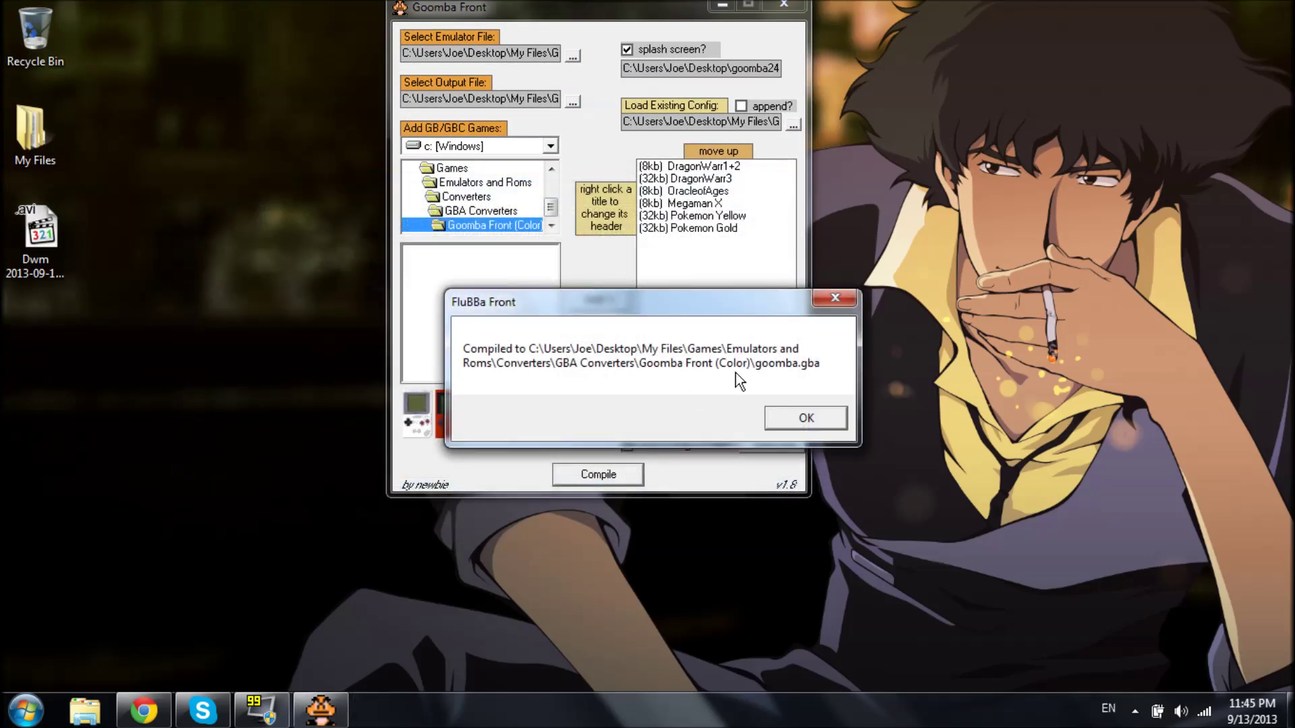
{"action": "left_click", "coordinate": [793, 424]}
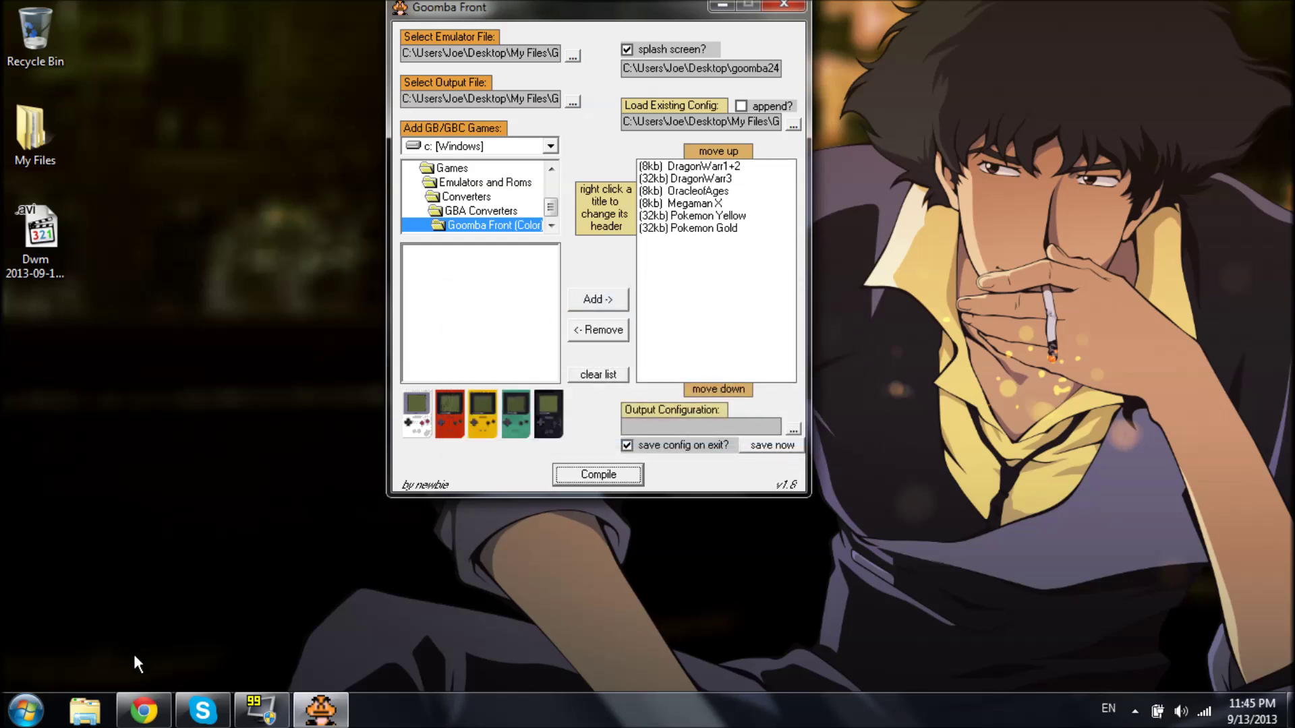
Step: Open the Goomba Front (Color) folder in My Files > Games > Emulators and Roms > Converters > GBA Converters
{"action": "double_click", "coordinate": [46, 135]}
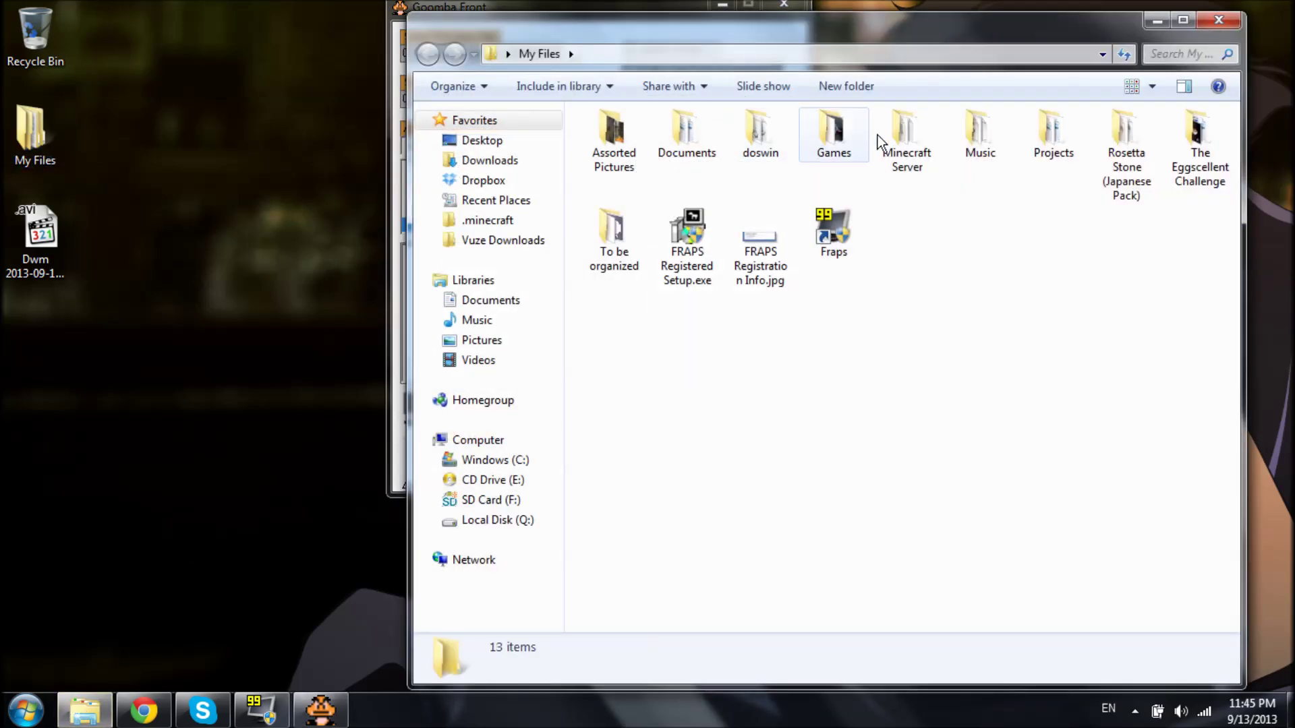
{"action": "double_click", "coordinate": [836, 134]}
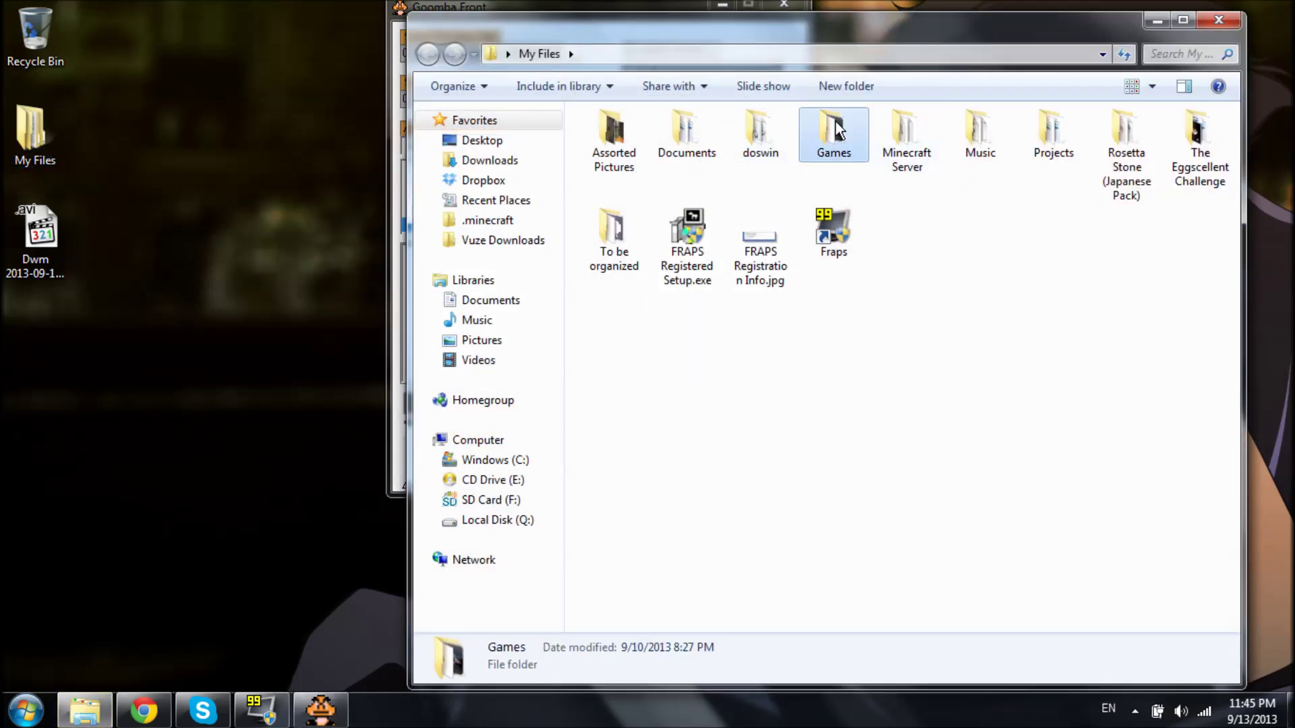
{"action": "double_click", "coordinate": [627, 261]}
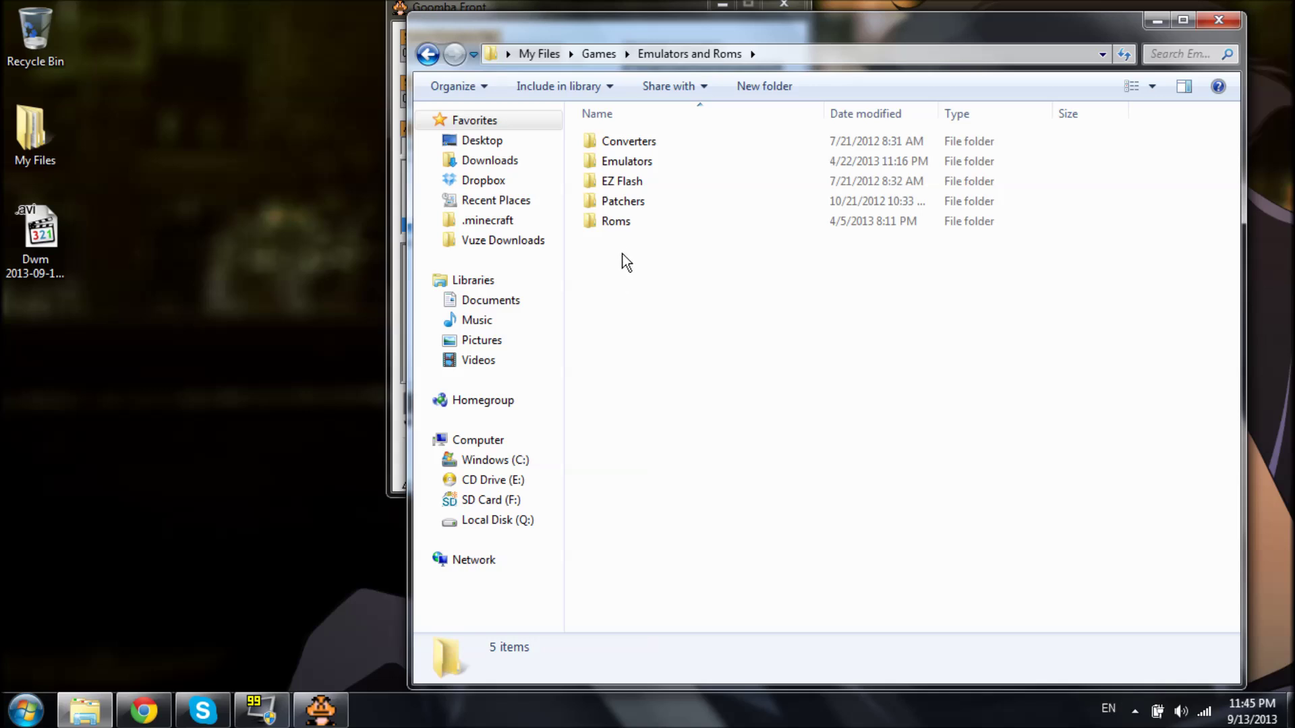
{"action": "double_click", "coordinate": [620, 144]}
{"action": "double_click", "coordinate": [621, 144]}
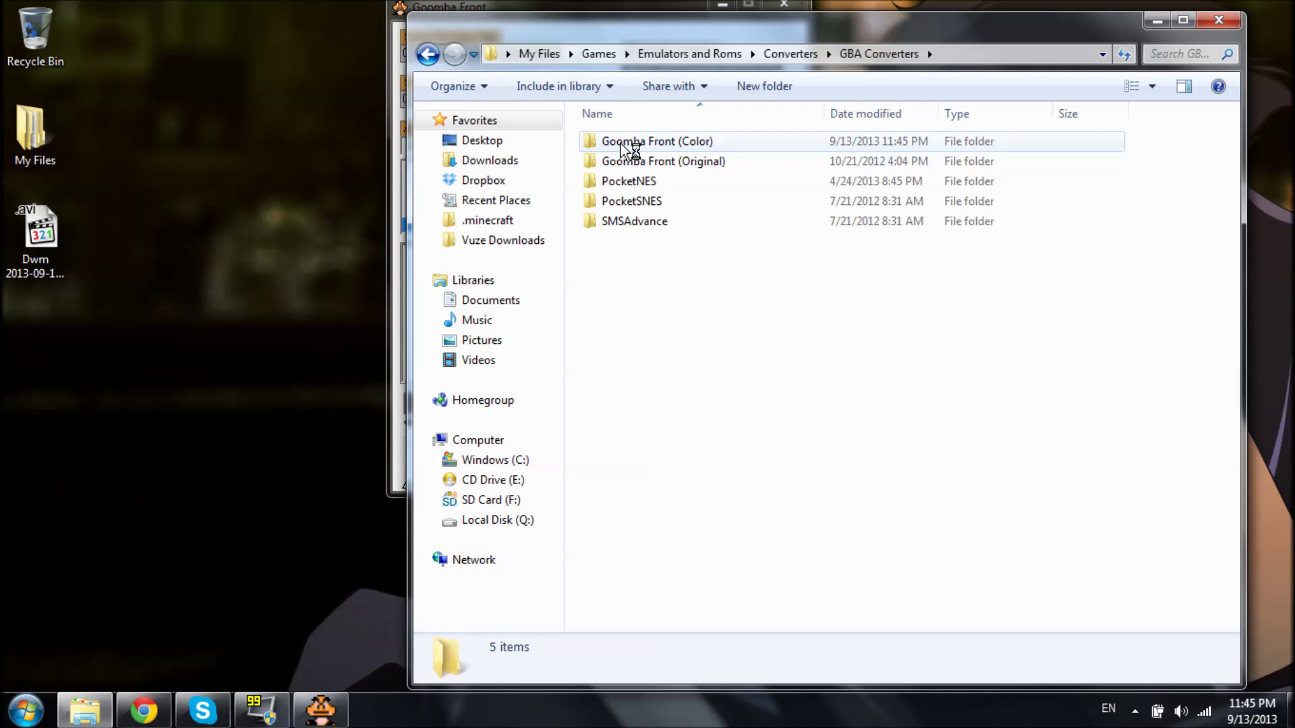
{"action": "double_click", "coordinate": [621, 144]}
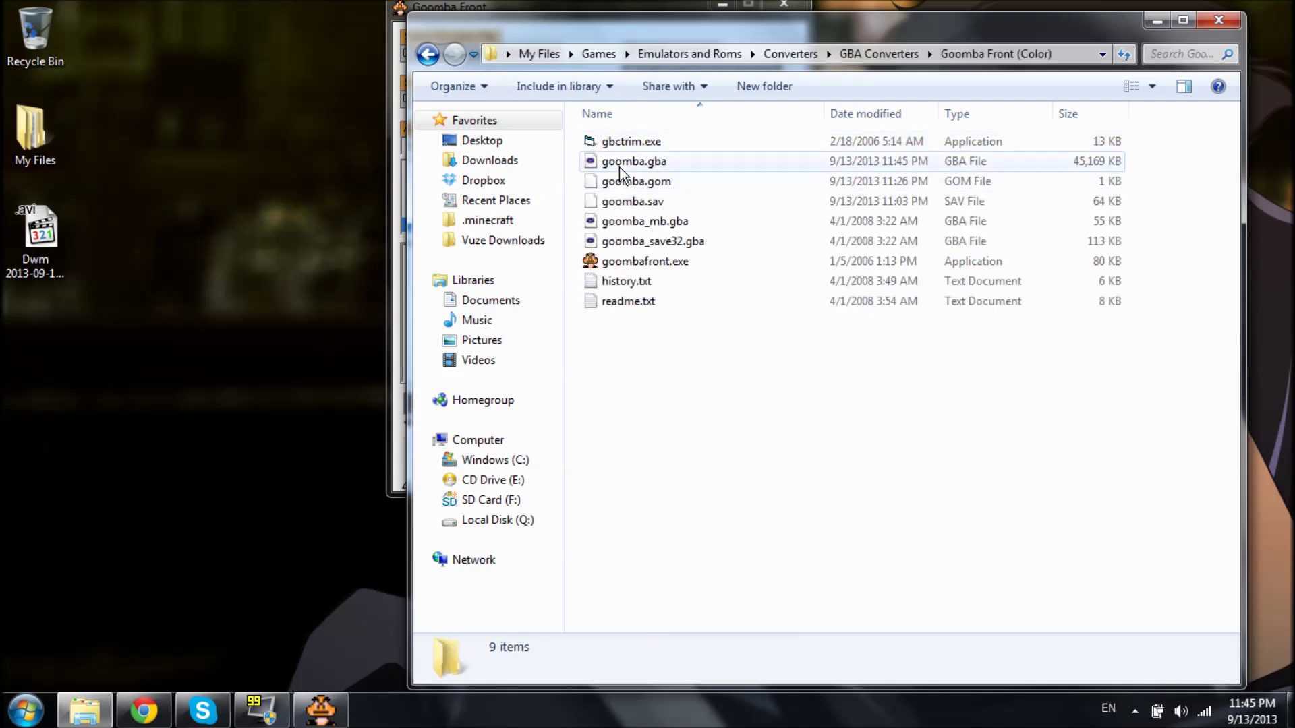
Step: Test goomba.gba in VisualBoyAdvance by moving down its game list to the last Megaman X entry
{"action": "double_click", "coordinate": [619, 163]}
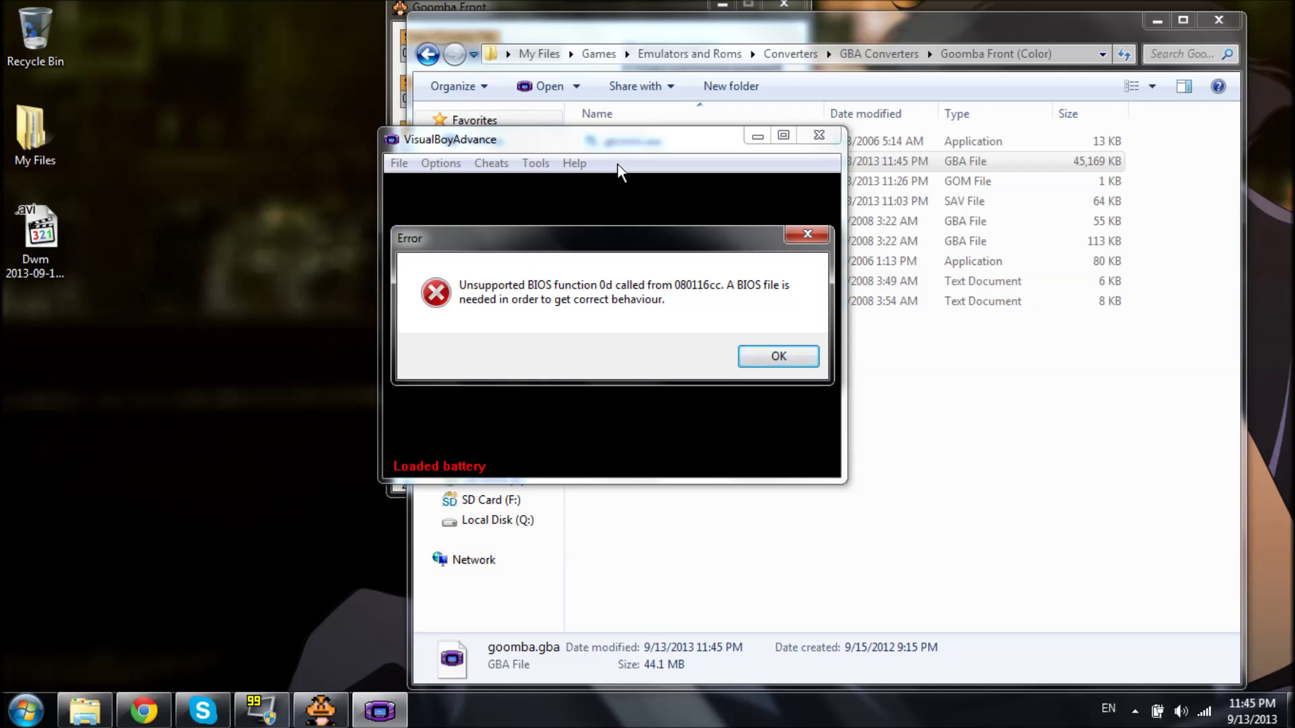
{"action": "left_click", "coordinate": [776, 357]}
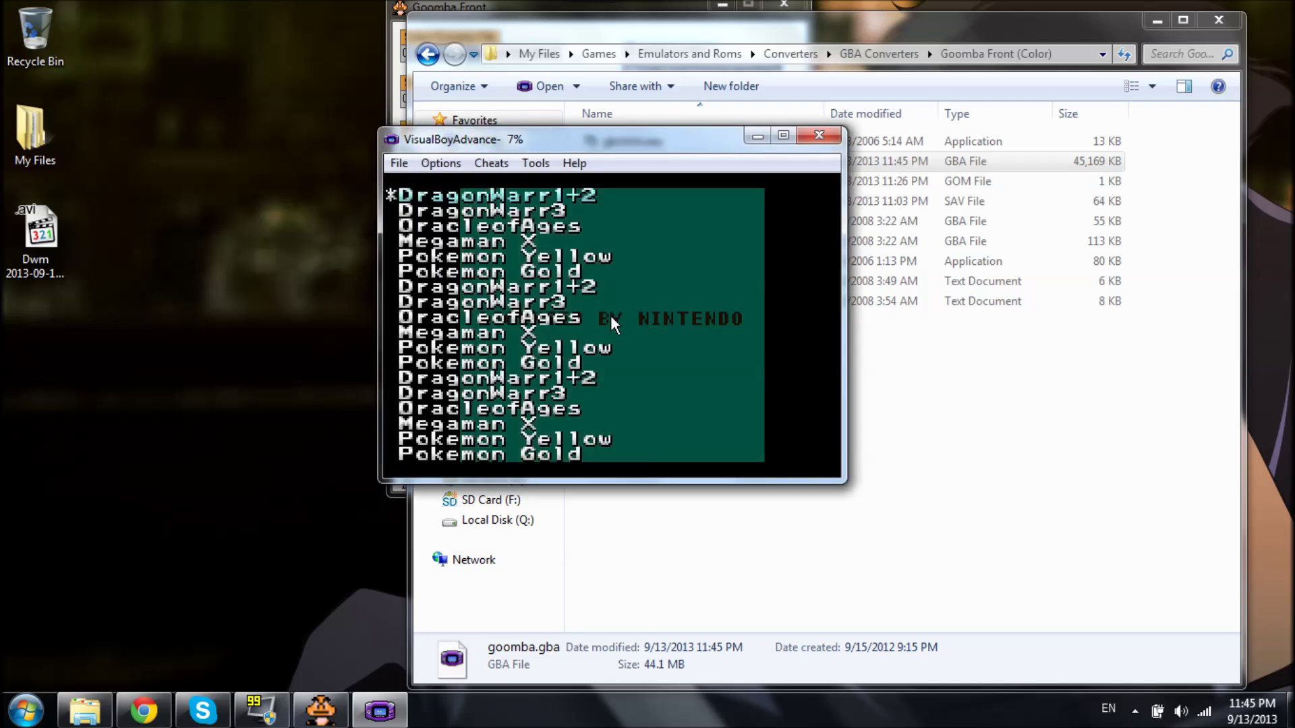
{"action": "key", "text": "Down"}
{"action": "key", "text": "Down"}
{"action": "key", "text": "Down"}
{"action": "key", "text": "Down"}
{"action": "key", "text": "Down"}
{"action": "key", "text": "Down"}
{"action": "key", "text": "Down"}
{"action": "key", "text": "Down"}
{"action": "key", "text": "Down"}
{"action": "key", "text": "Down"}
{"action": "key", "text": "Down"}
{"action": "key", "text": "Down"}
{"action": "key", "text": "Down"}
{"action": "key", "text": "Down"}
{"action": "key", "text": "Down"}
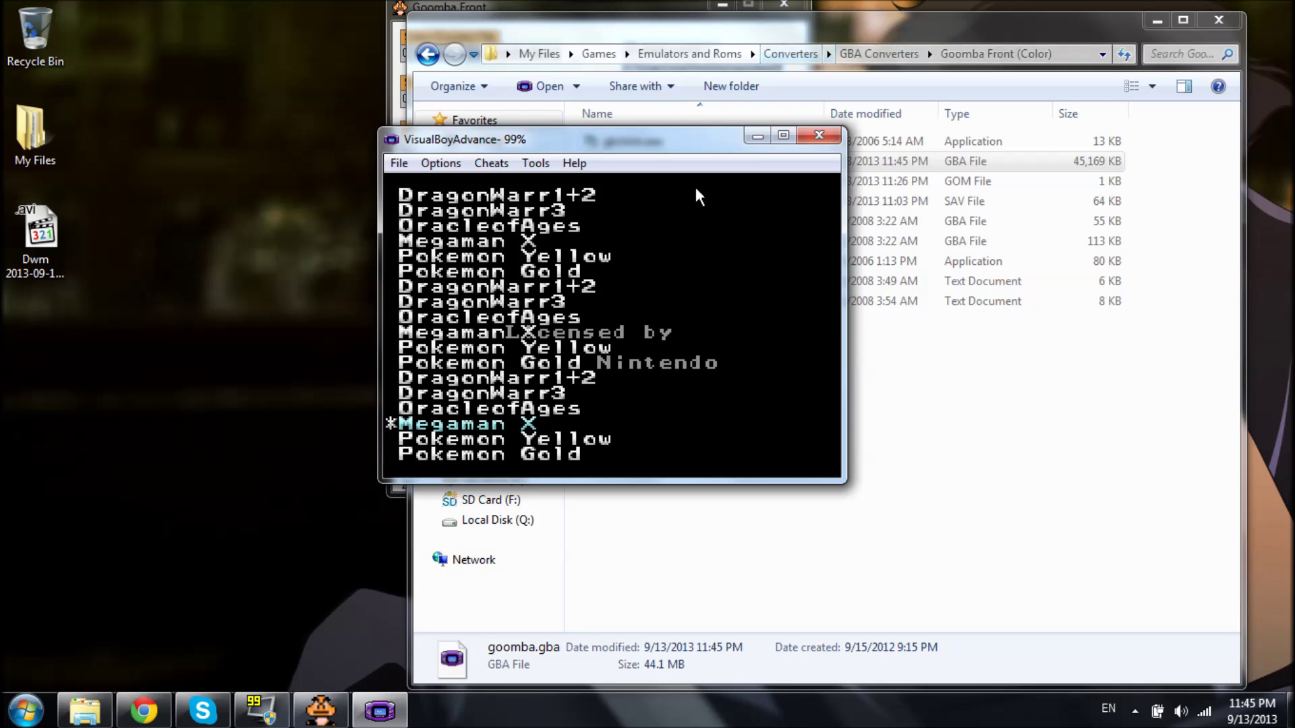
{"action": "left_click", "coordinate": [819, 135]}
Step: Copy goomba.gba from the Goomba Front (Color) folder to the desktop
{"action": "right_click", "coordinate": [617, 163]}
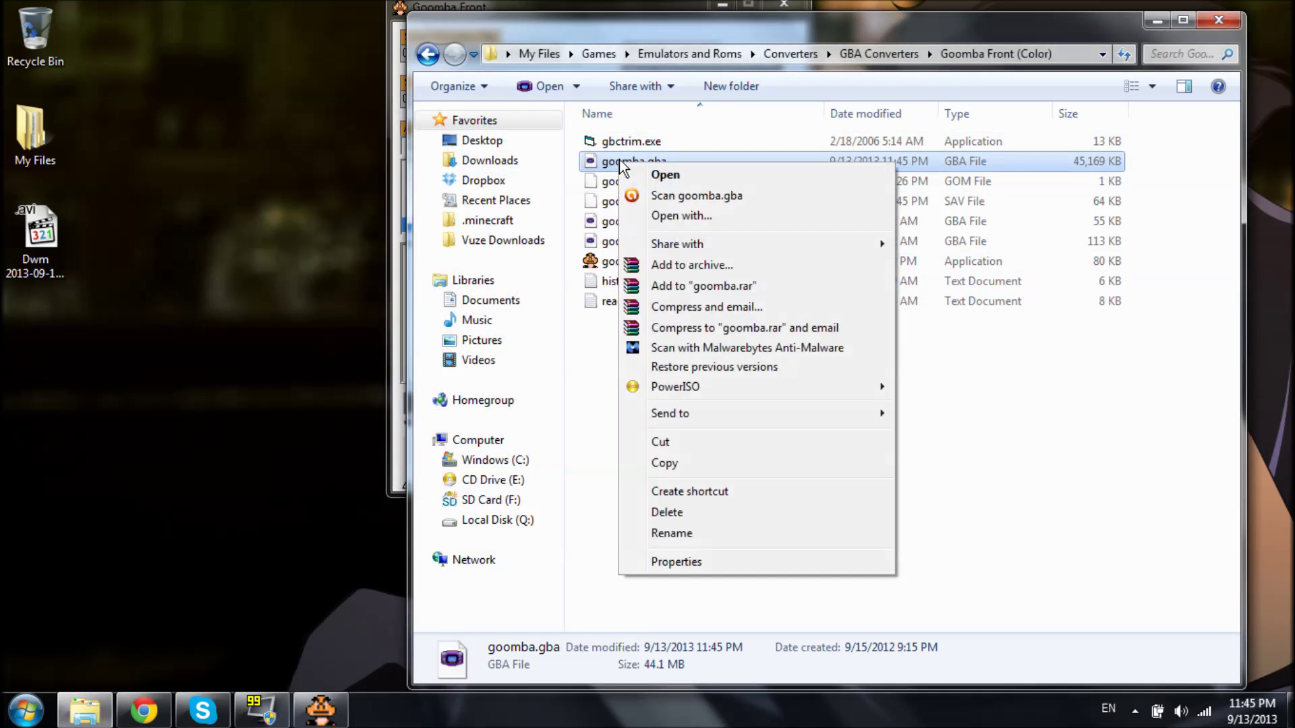
{"action": "left_click", "coordinate": [684, 465]}
{"action": "left_click", "coordinate": [63, 319]}
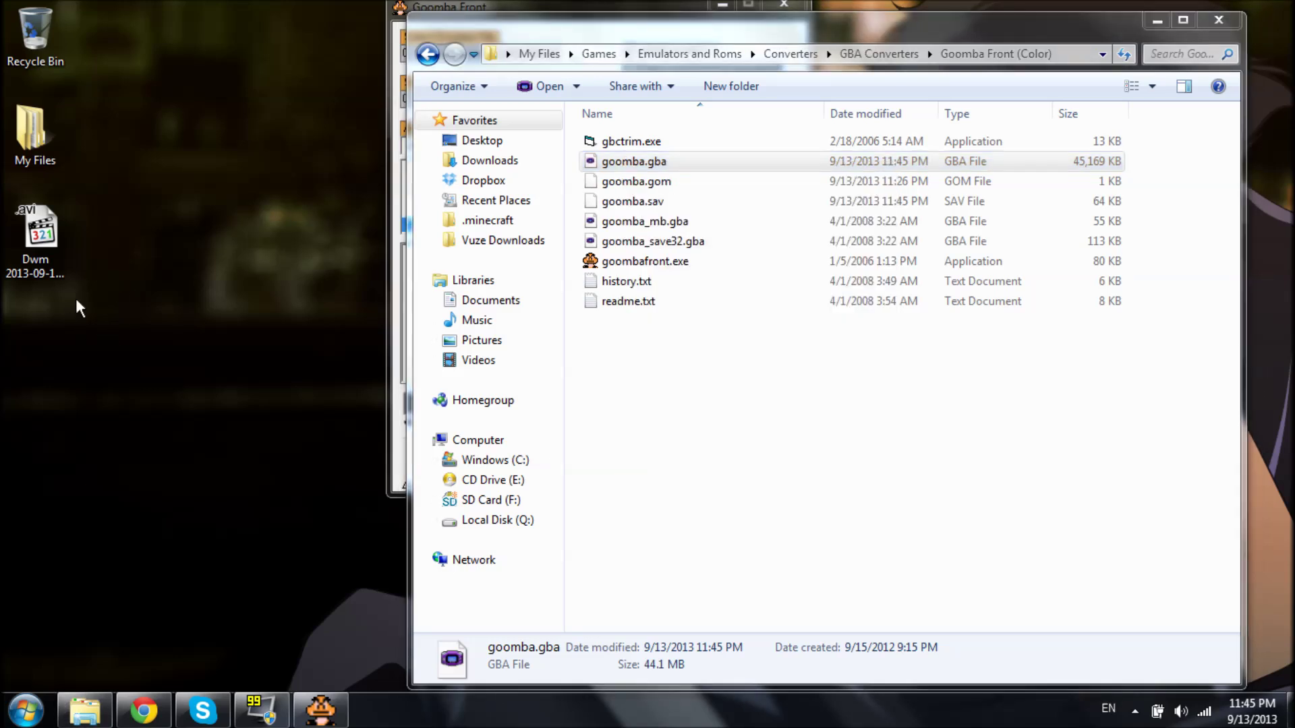
{"action": "right_click", "coordinate": [76, 301]}
{"action": "left_click", "coordinate": [120, 409]}
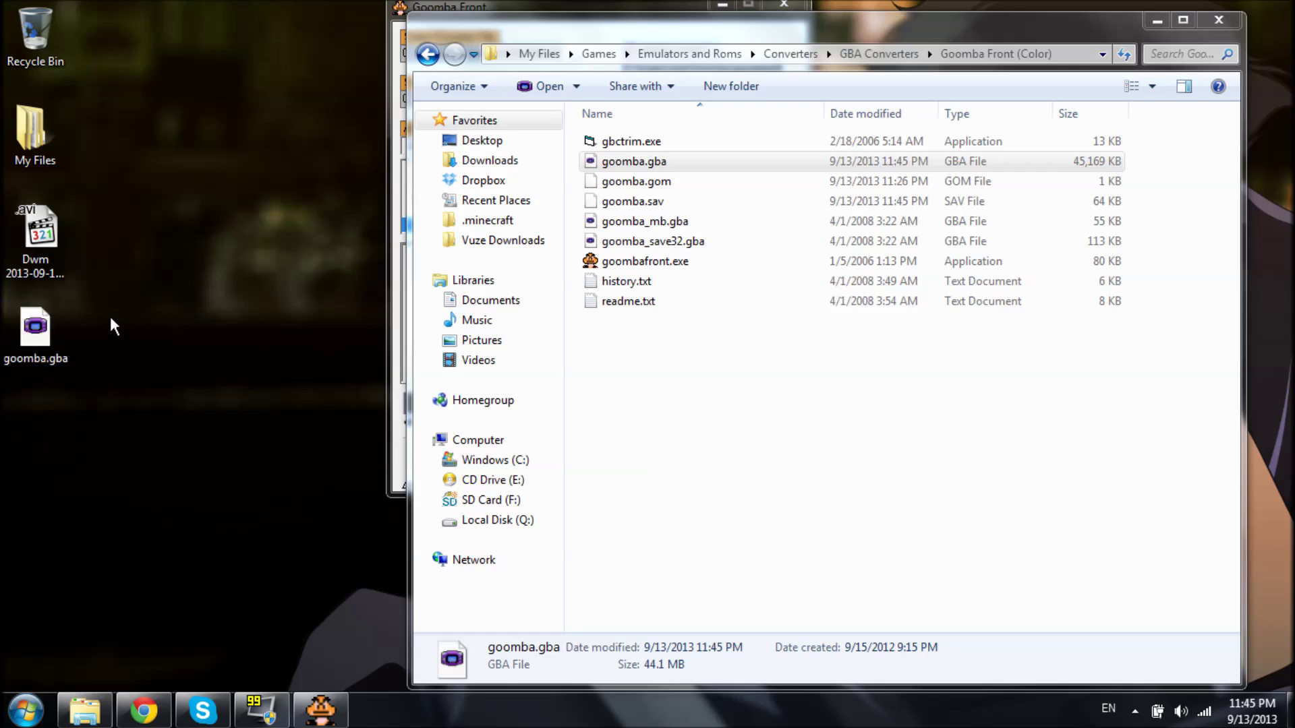
{"action": "right_click", "coordinate": [27, 324]}
{"action": "left_click", "coordinate": [231, 111]}
Step: Minimize the folder and Goomba Front windows, and load the desktop copy of goomba.gba into EZ4 Client
{"action": "left_click", "coordinate": [1156, 20]}
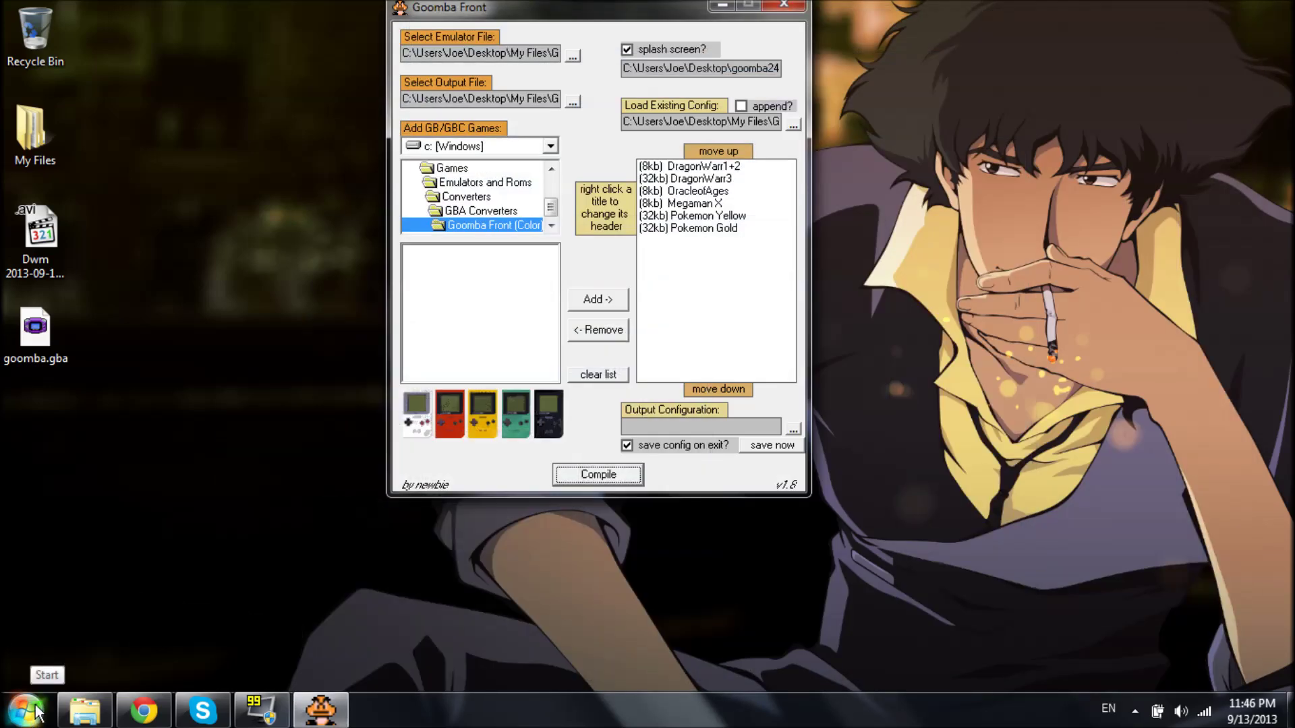
{"action": "left_click", "coordinate": [720, 7]}
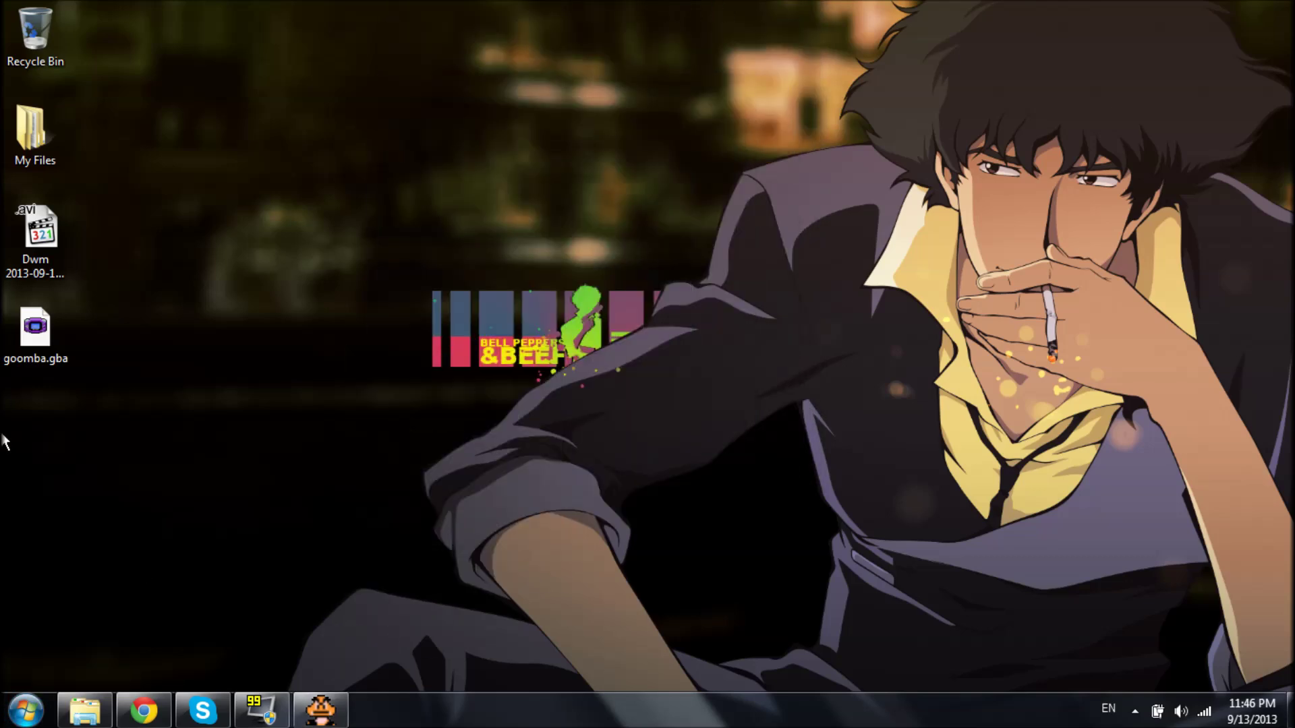
{"action": "left_click", "coordinate": [3, 722]}
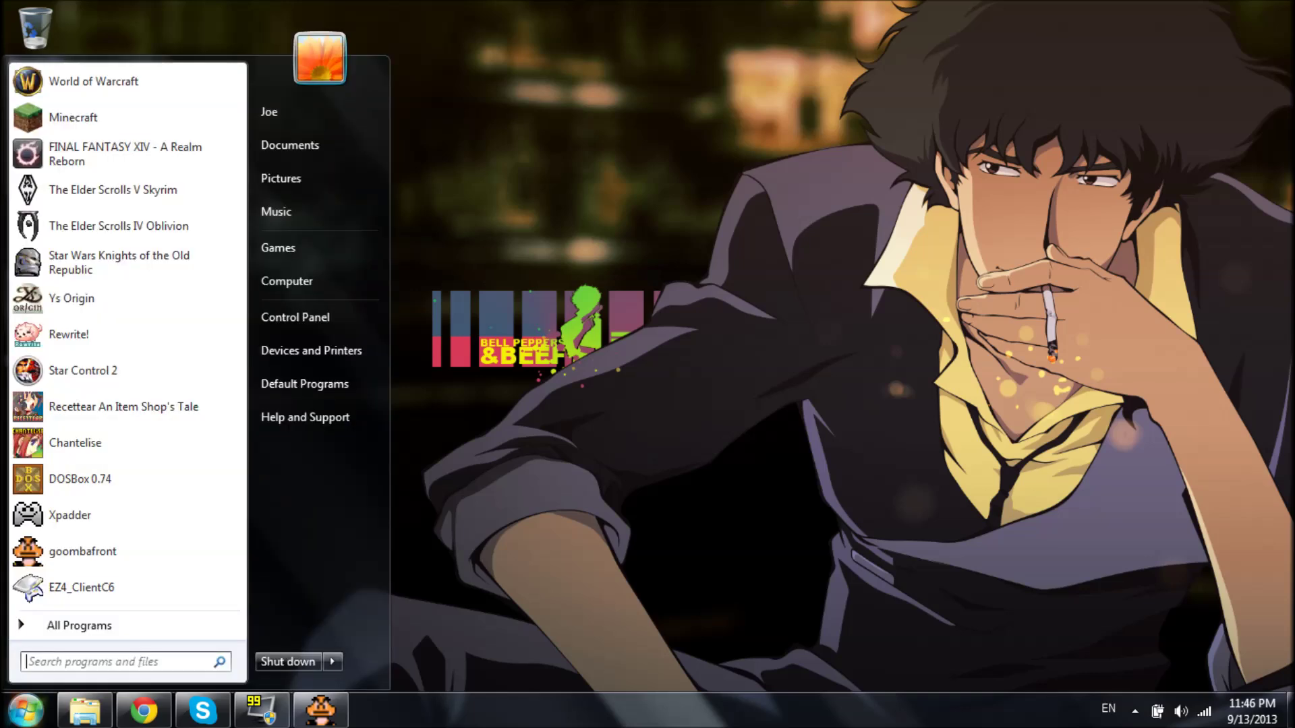
{"action": "left_click", "coordinate": [61, 590]}
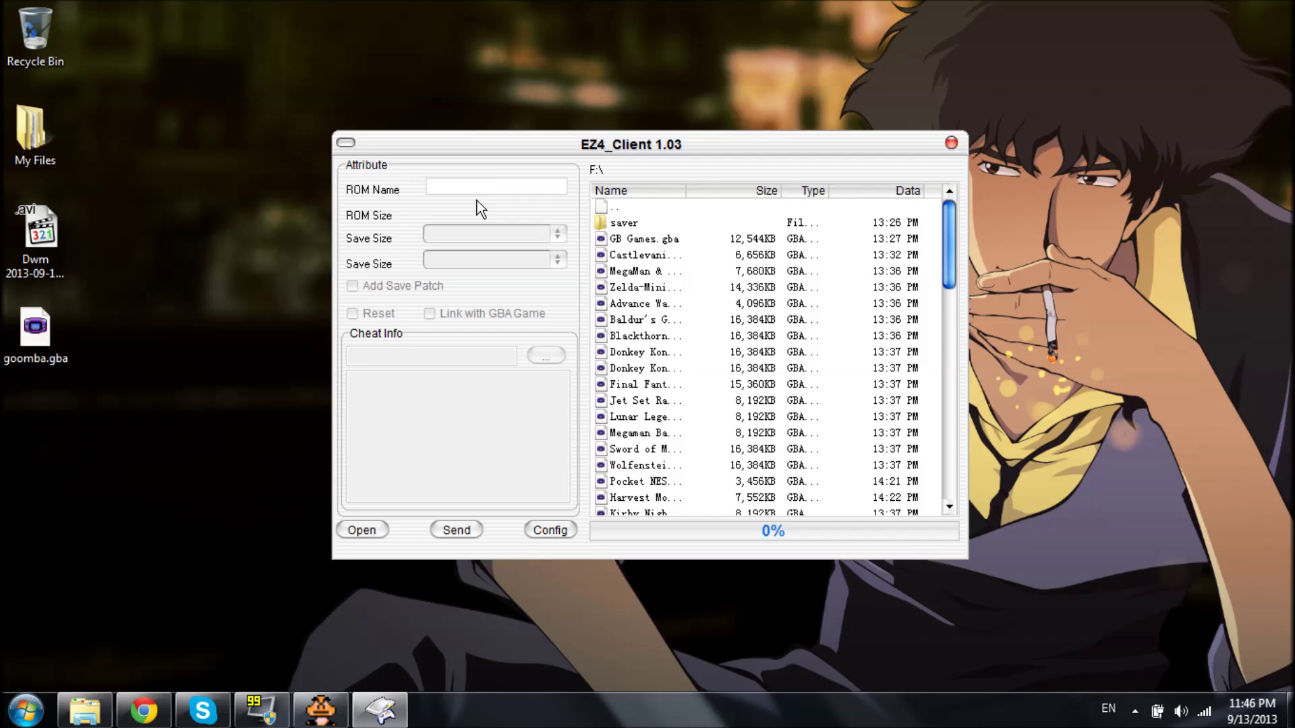
{"action": "left_click", "coordinate": [380, 530]}
{"action": "double_click", "coordinate": [370, 431]}
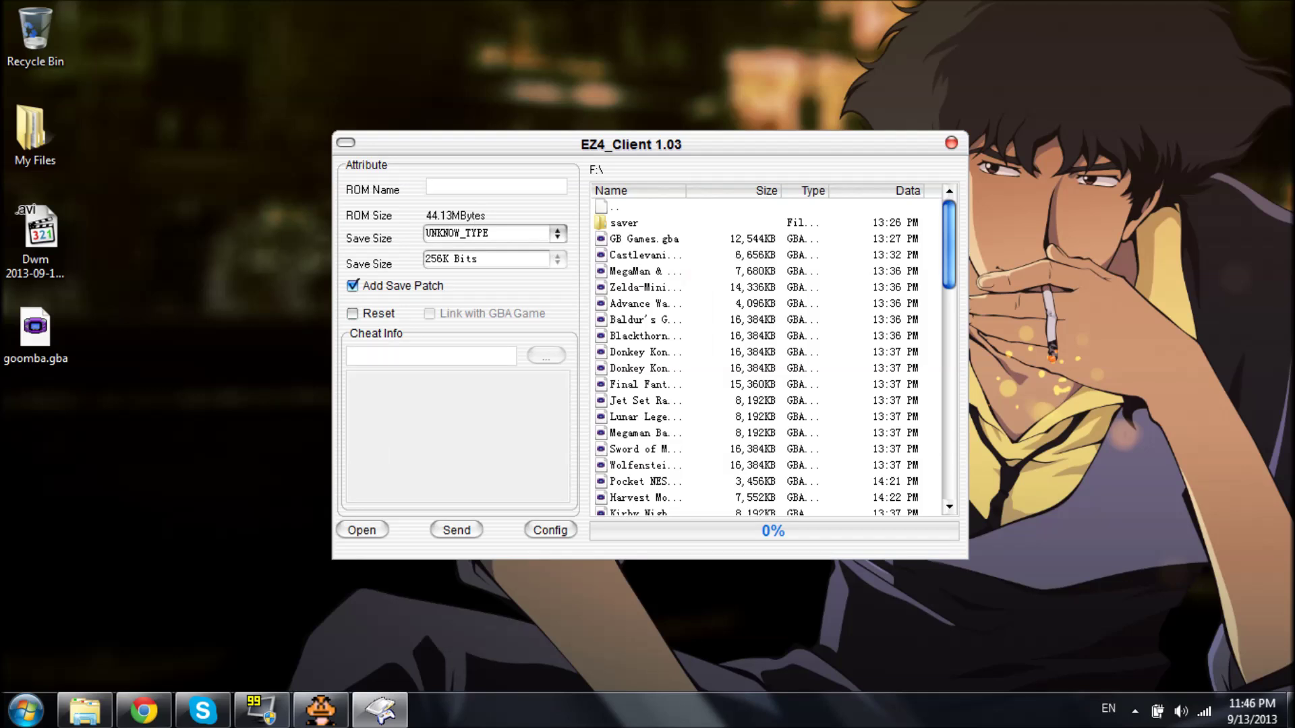
Step: Name the ROM TestGBC-GBA, set its save type to SRAM_TYPE and disable Add Save Patch
{"action": "type", "text": "TestGBC-GBA"}
{"action": "left_click", "coordinate": [558, 233]}
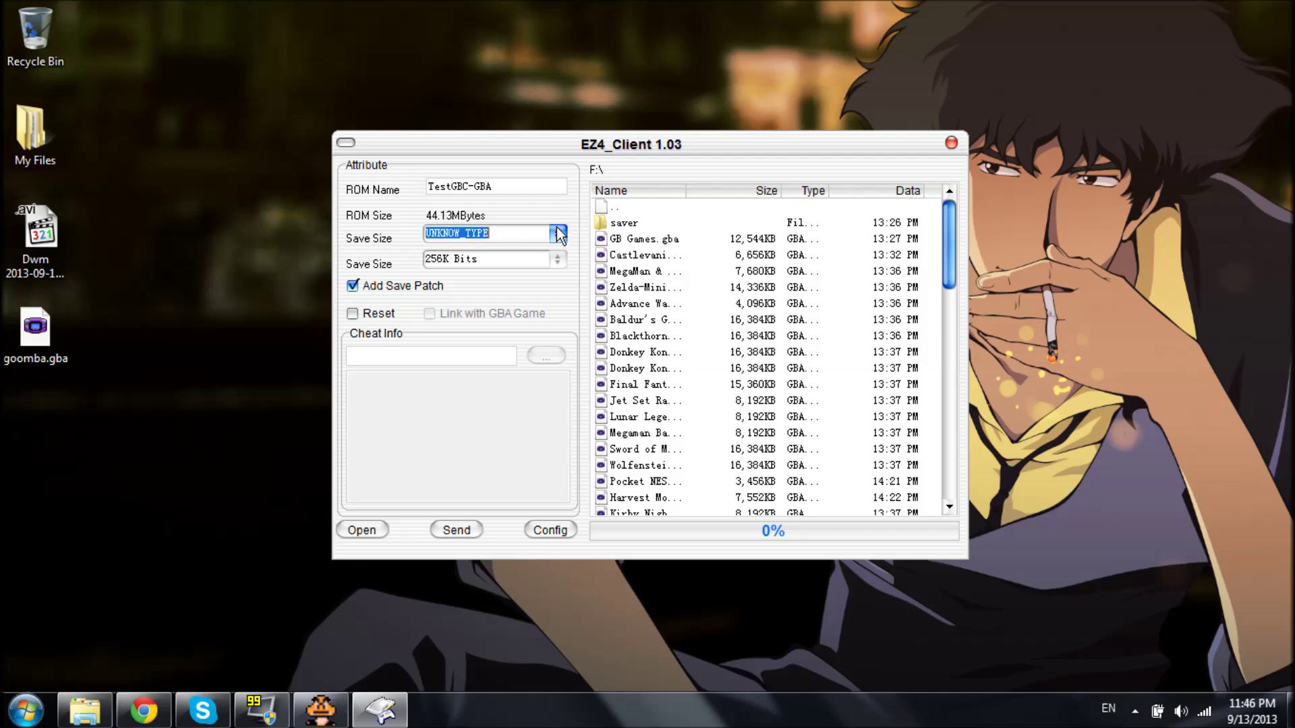
{"action": "scroll", "coordinate": [537, 255], "scroll_direction": "up", "scroll_amount": 1}
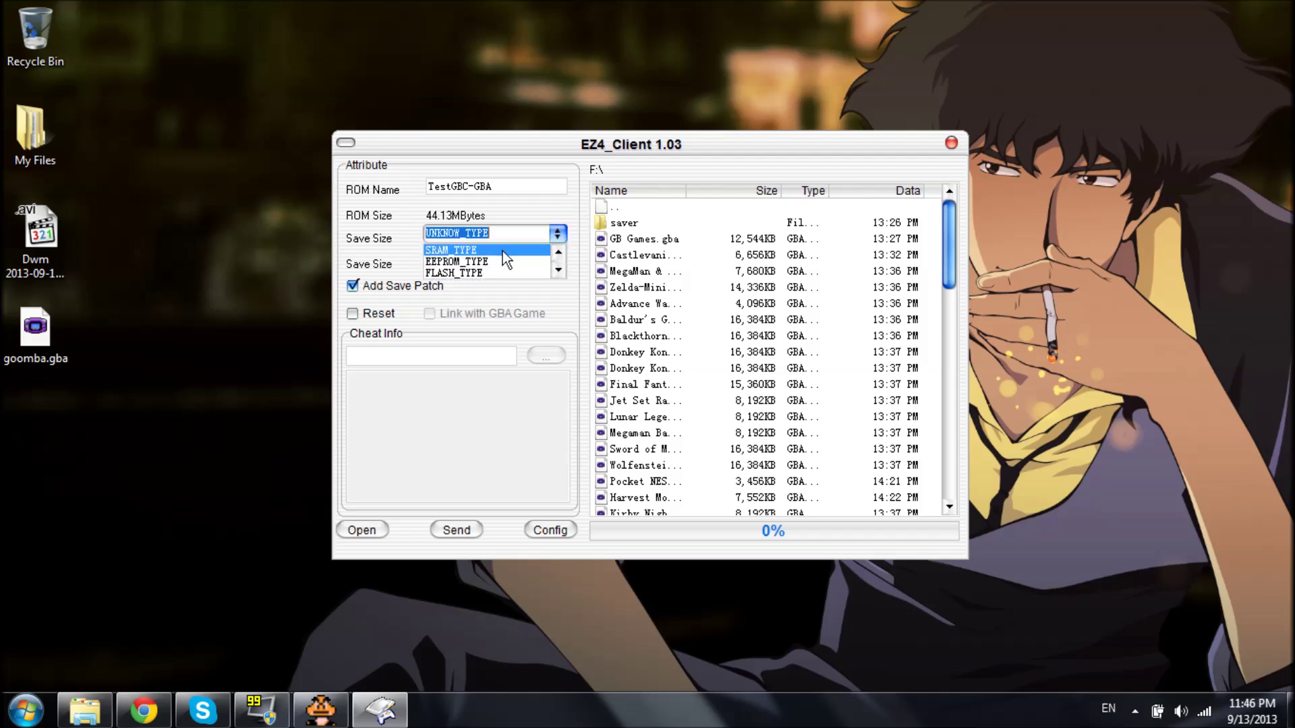
{"action": "left_click", "coordinate": [506, 255]}
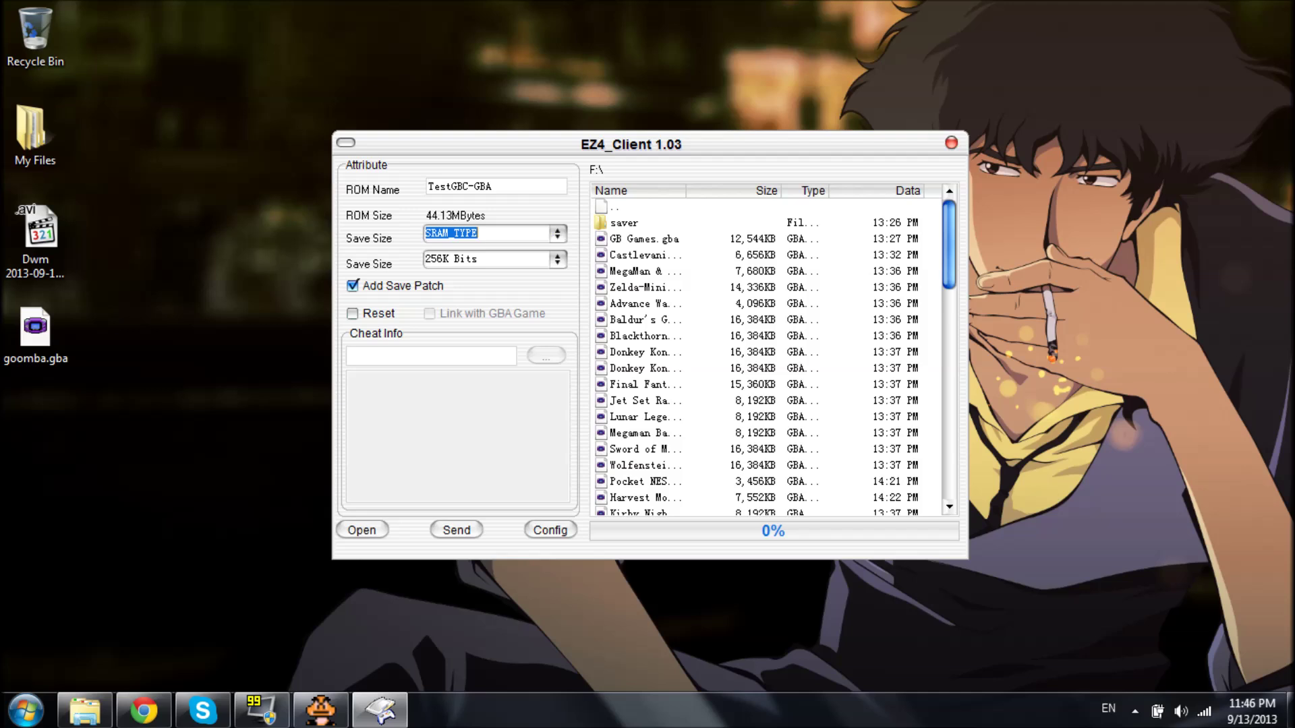
{"action": "left_click", "coordinate": [352, 286]}
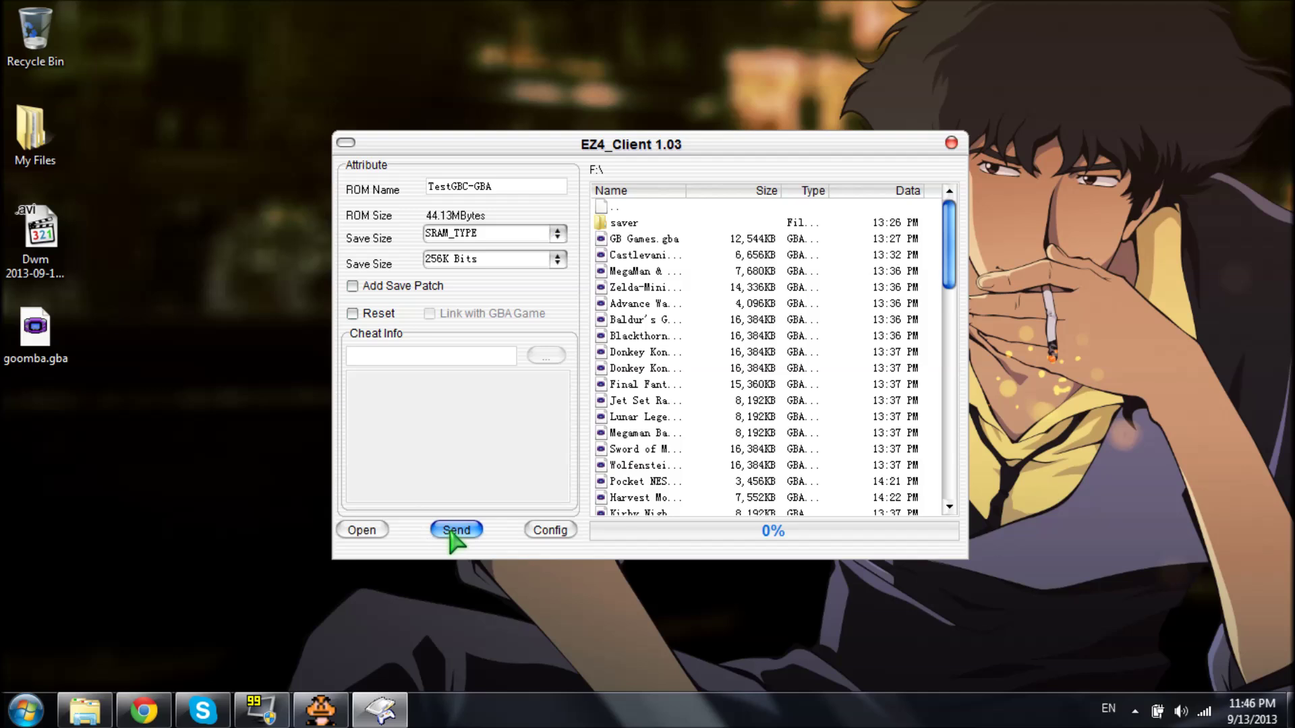
Step: Send the configured ROM to the SD card and close EZ4 Client
{"action": "left_click", "coordinate": [450, 532]}
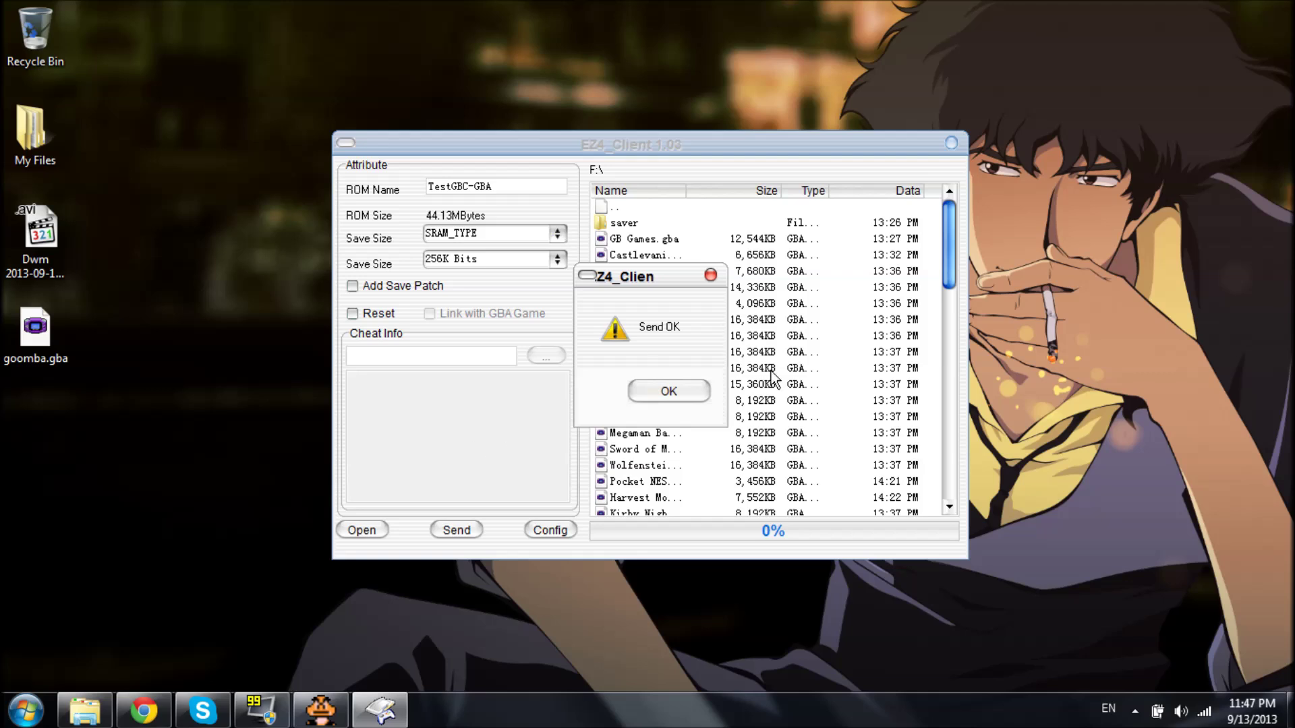
{"action": "left_click", "coordinate": [669, 396]}
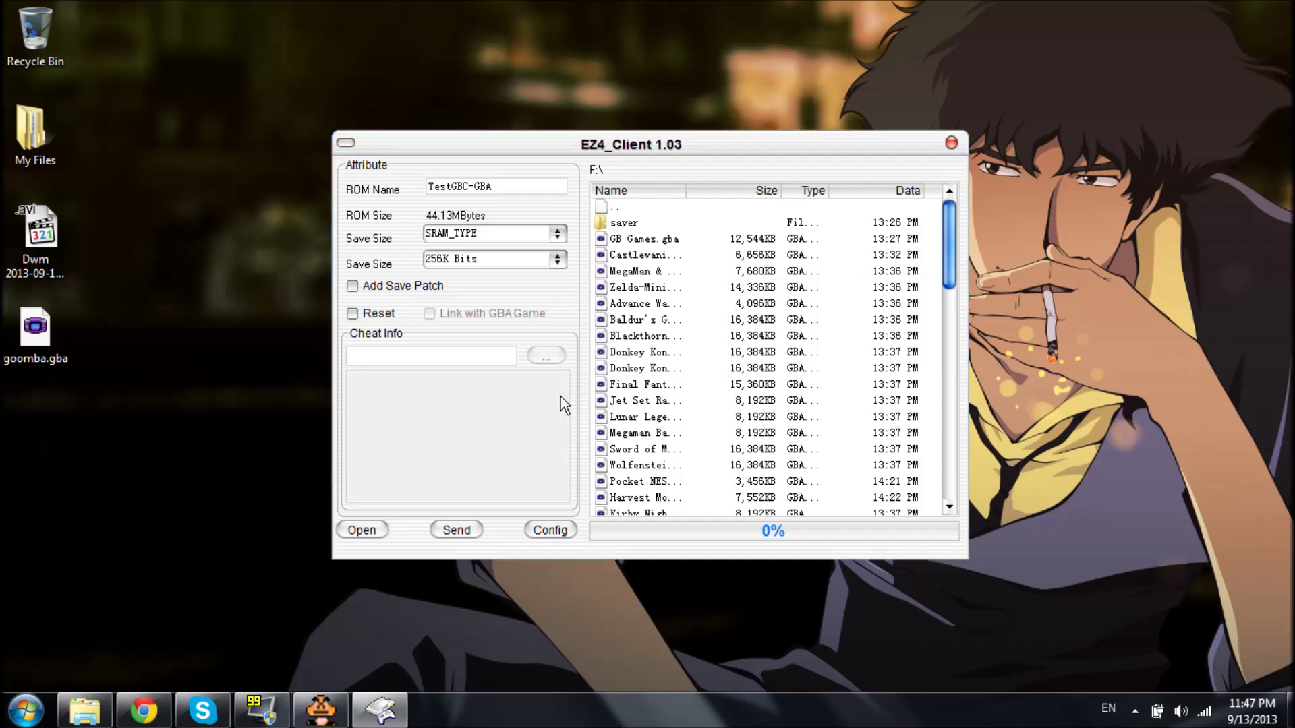
{"action": "left_click", "coordinate": [949, 143]}
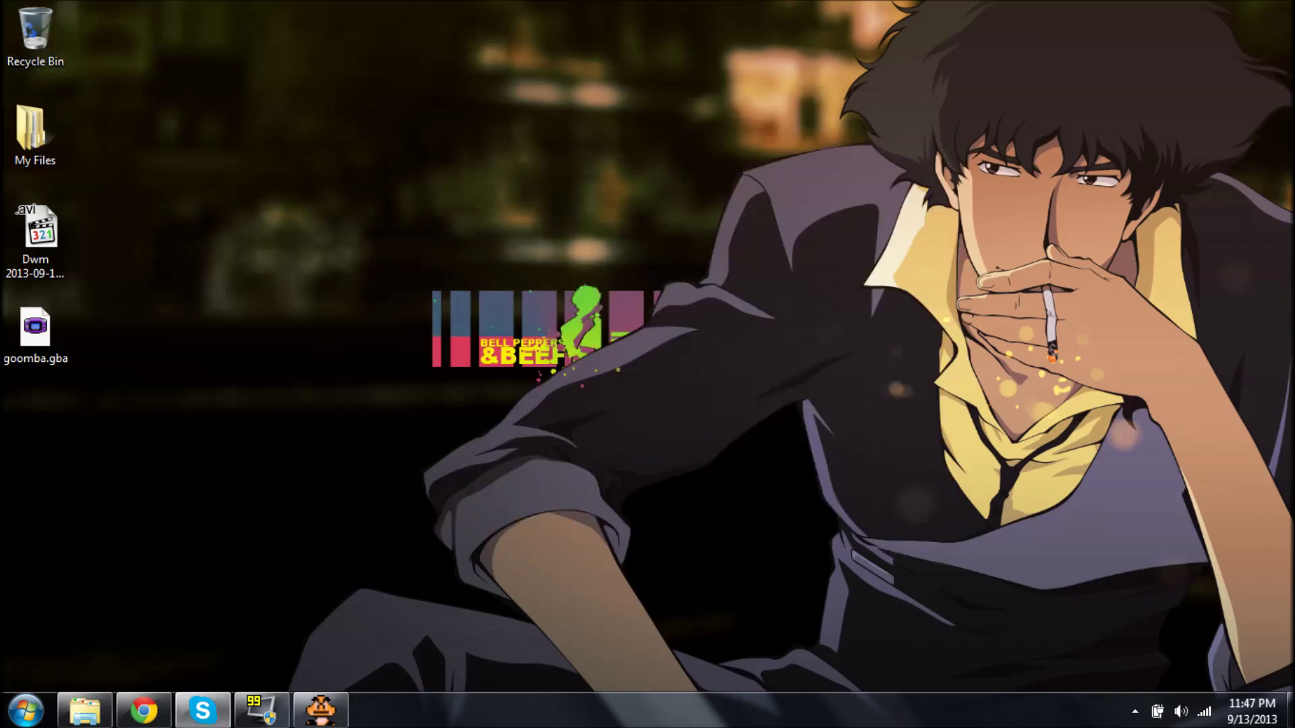
Step: Check the files on SD Card (F:) for TestGBC-GBA.gba and close the folder window
{"action": "left_click", "coordinate": [26, 710]}
{"action": "left_click", "coordinate": [308, 278]}
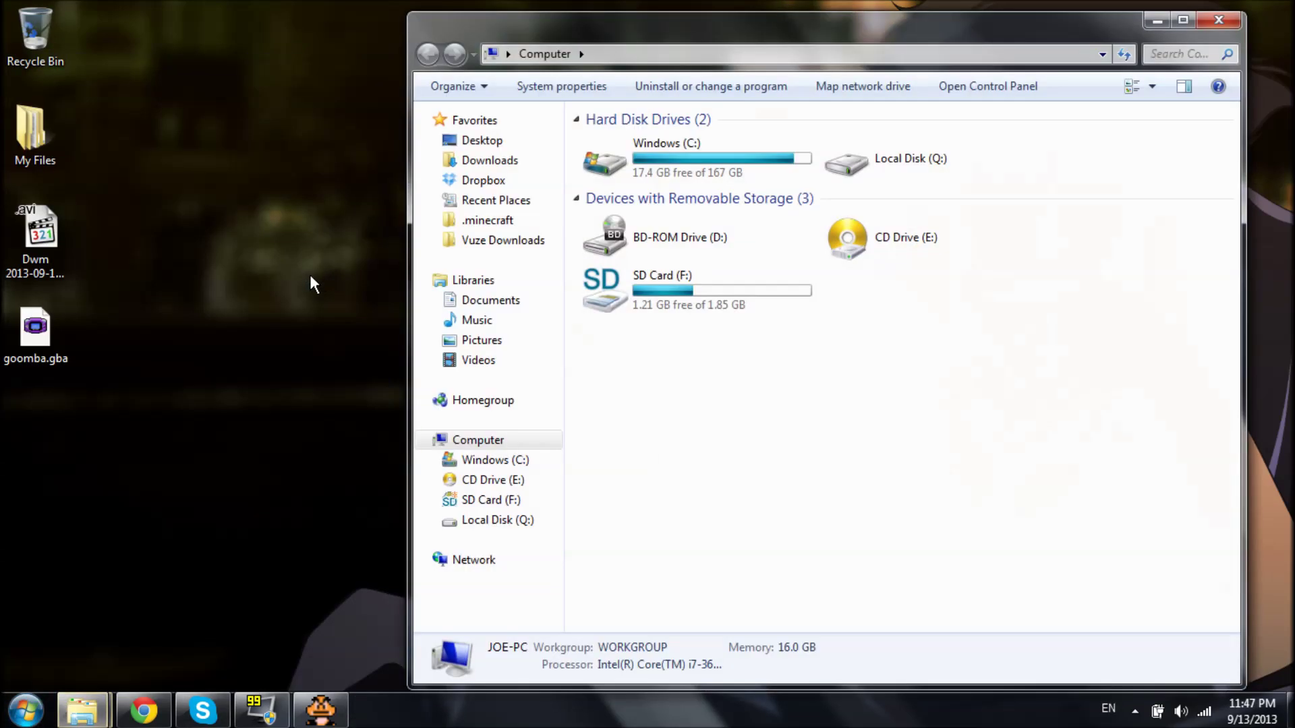
{"action": "double_click", "coordinate": [677, 300]}
{"action": "left_click", "coordinate": [677, 300]}
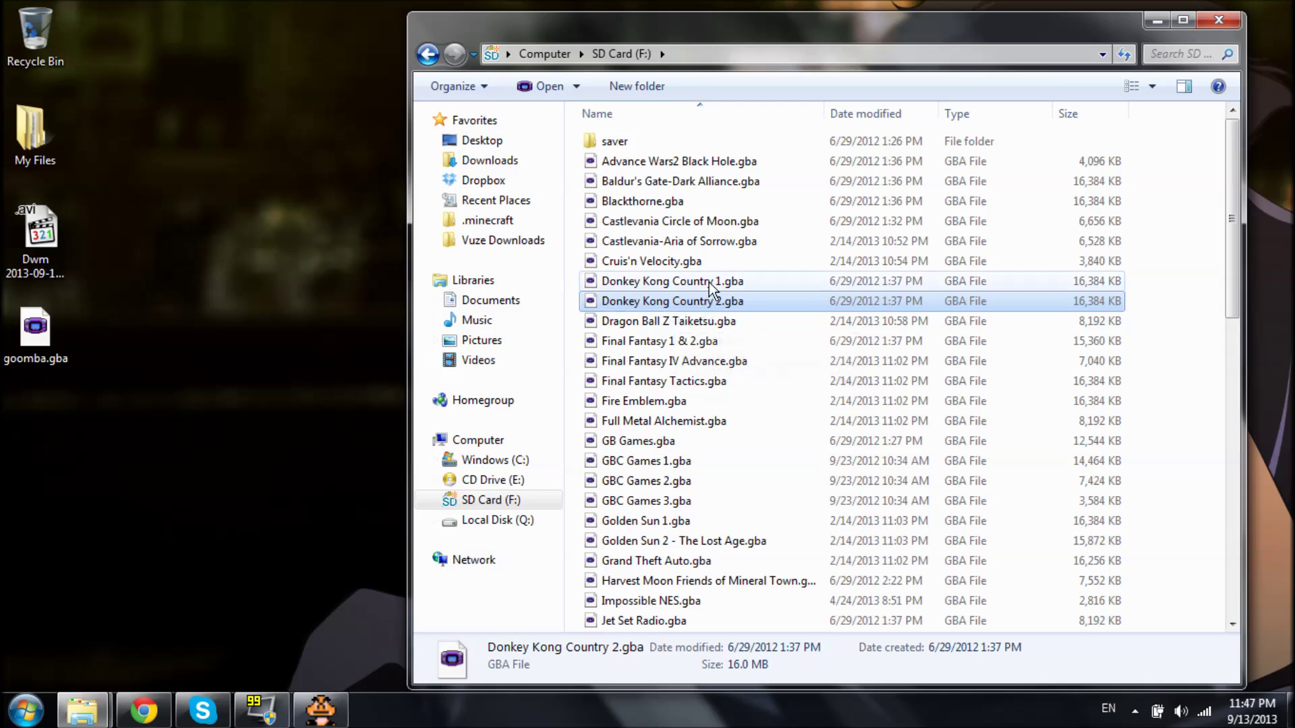
{"action": "left_click", "coordinate": [429, 54]}
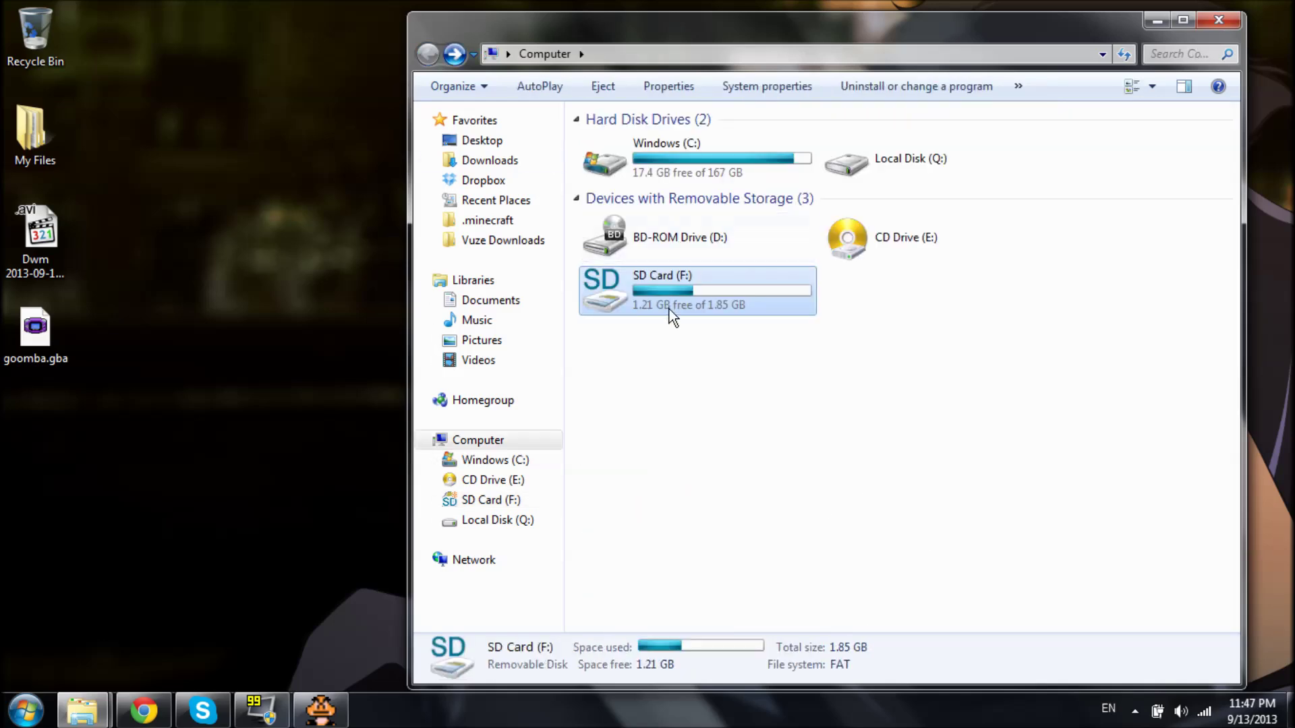
{"action": "double_click", "coordinate": [669, 309]}
{"action": "left_click_drag", "start_coordinate": [1236, 128], "coordinate": [1179, 379]}
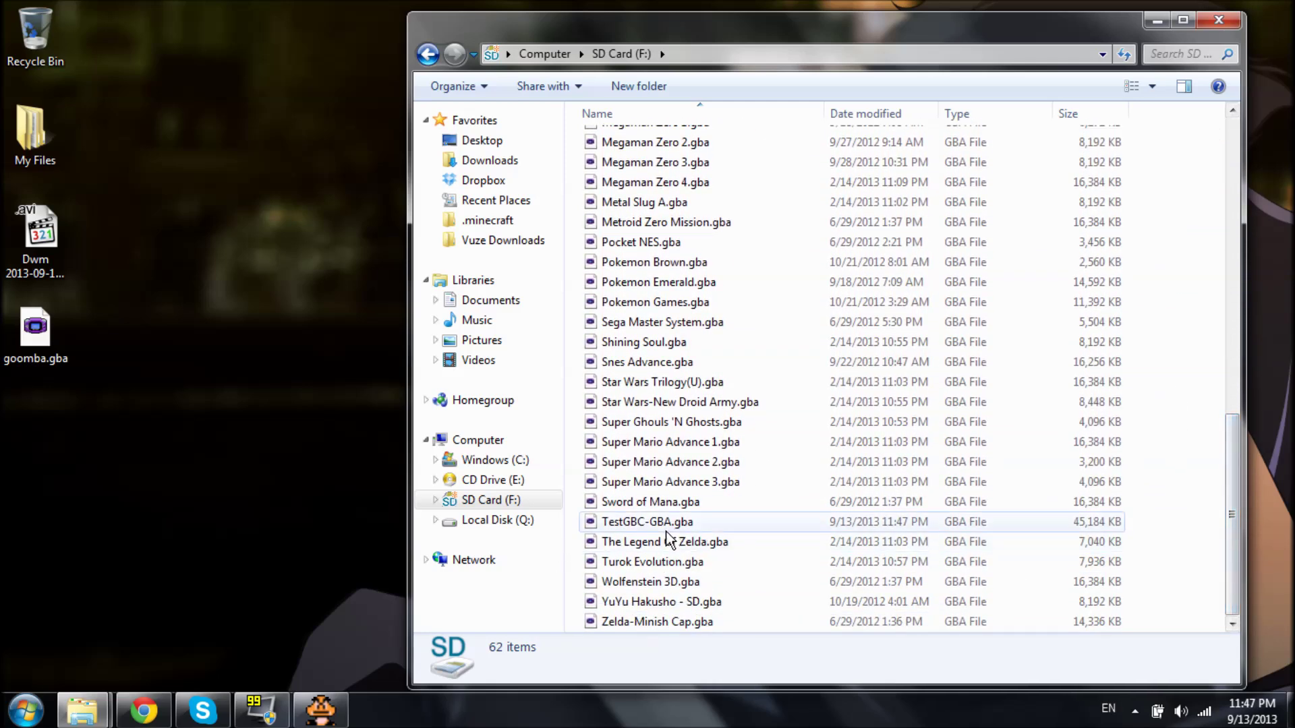
{"action": "mouse_move", "coordinate": [667, 526]}
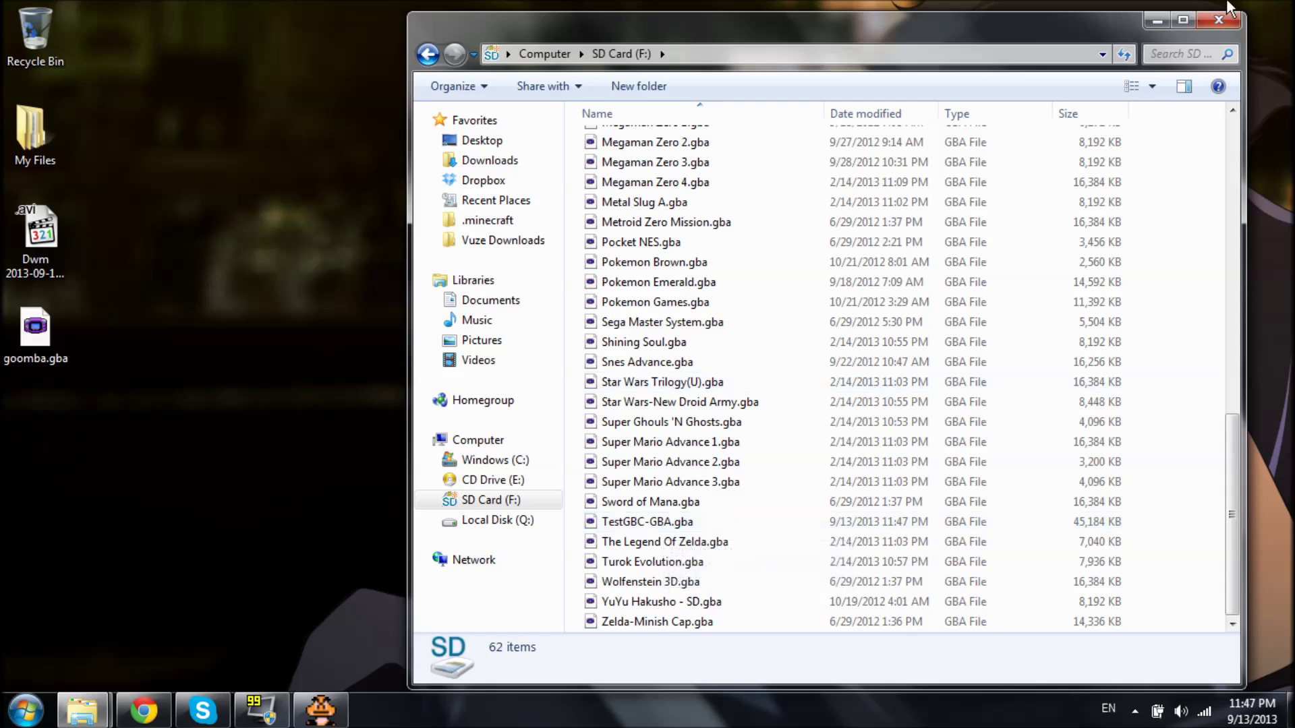
{"action": "left_click", "coordinate": [1218, 20]}
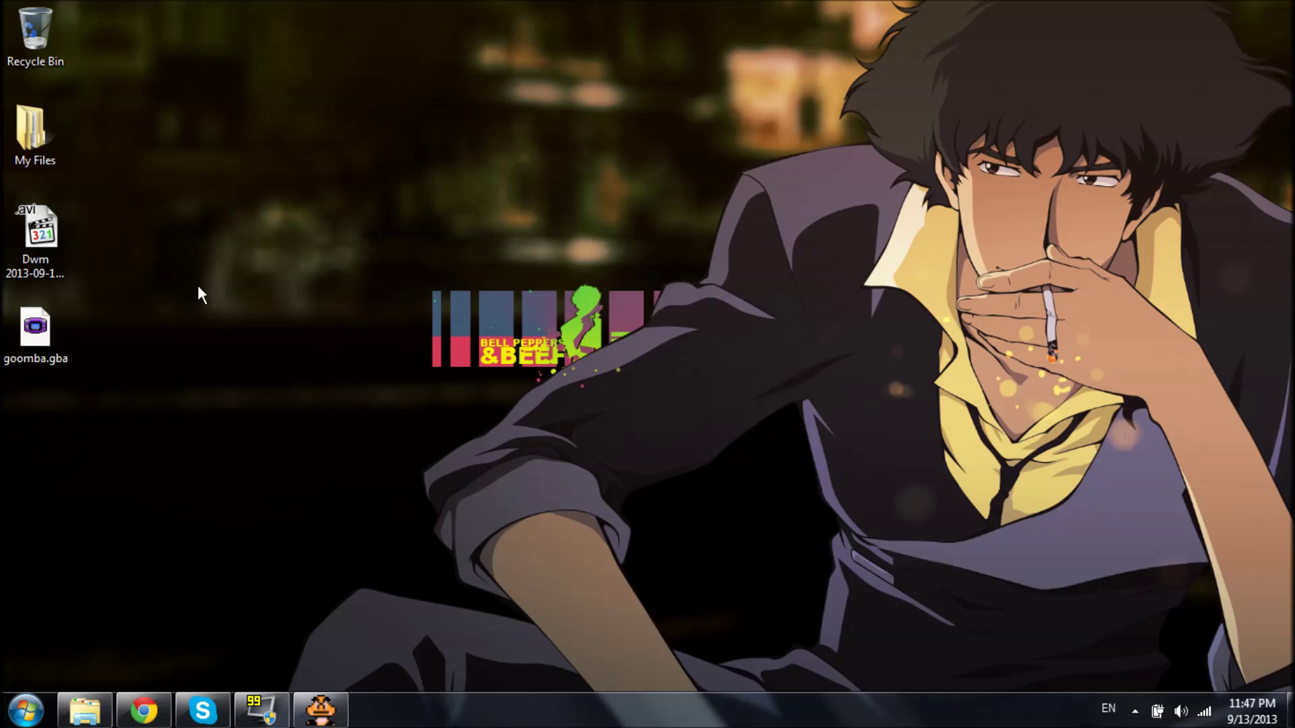
{"action": "left_click_drag", "start_coordinate": [261, 215], "coordinate": [502, 386]}
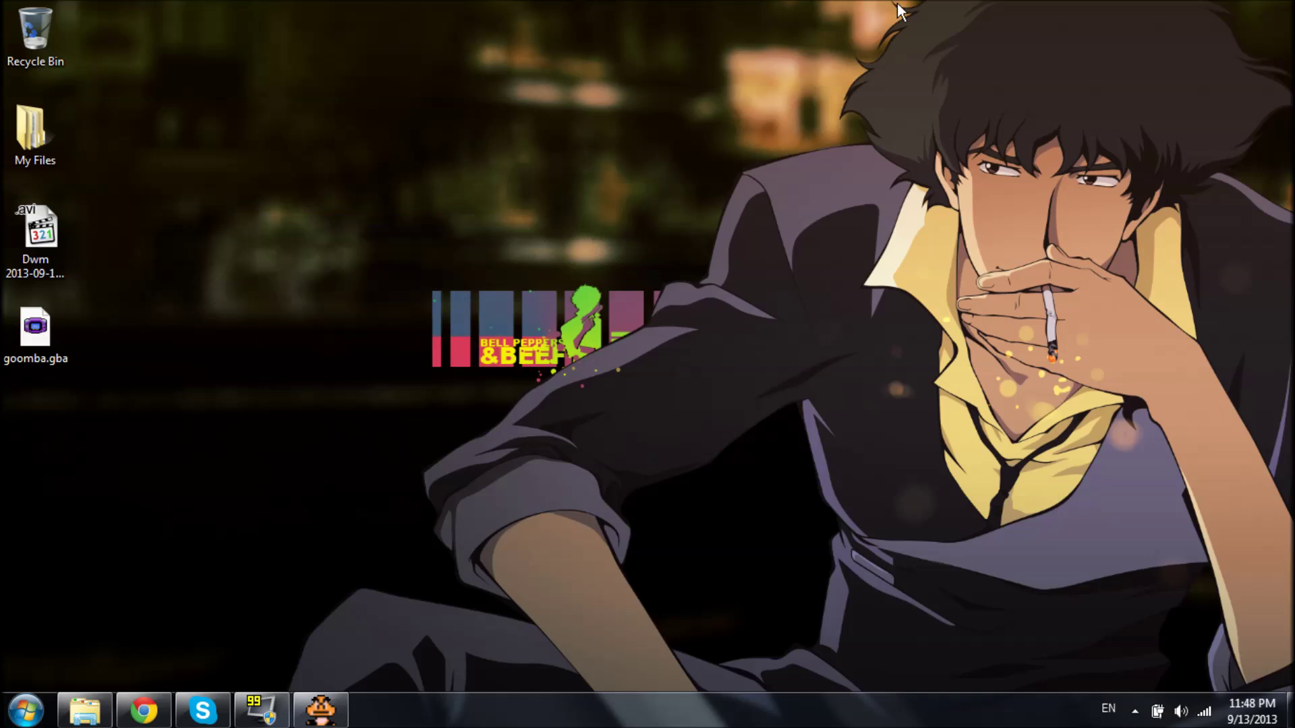